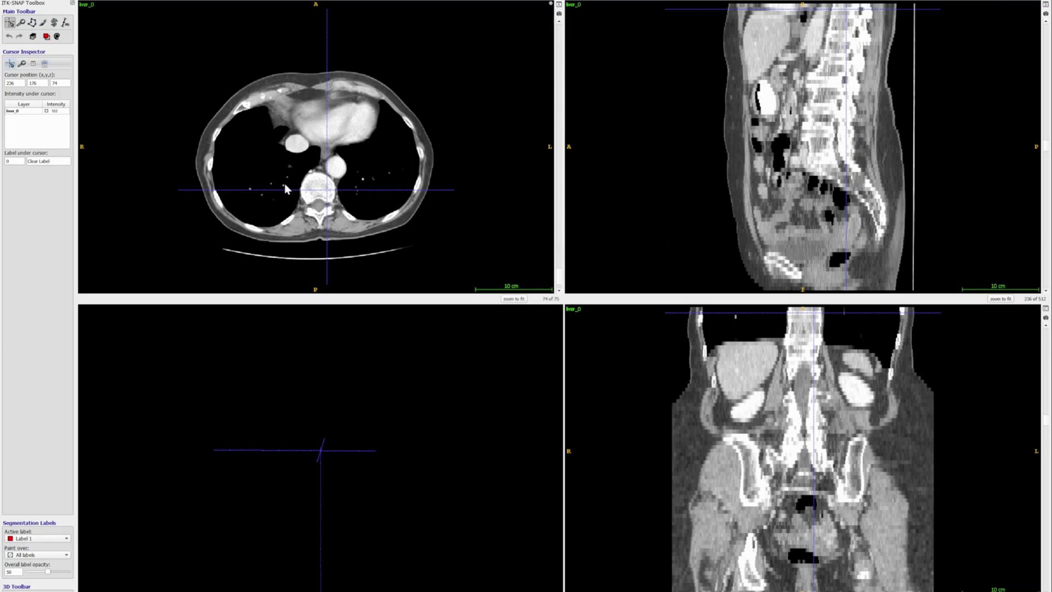
# Browse axial slices, then move the axial view to slice 1/75 and sagittal to 1/512
pyautogui.scroll(-20, 285, 185)
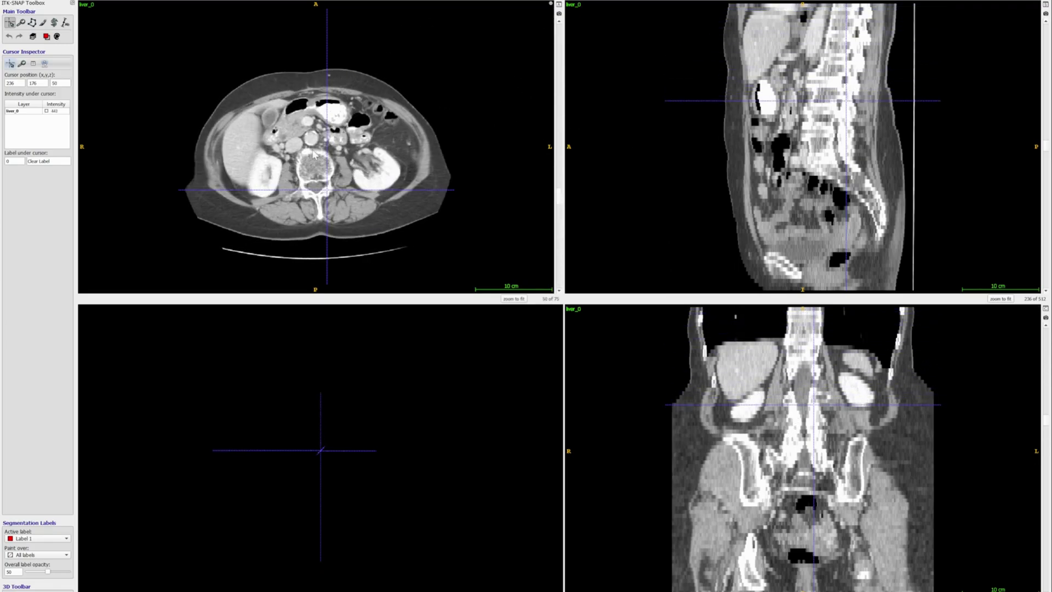
pyautogui.scroll(10, 314, 155)
pyautogui.scroll(-20, 349, 152)
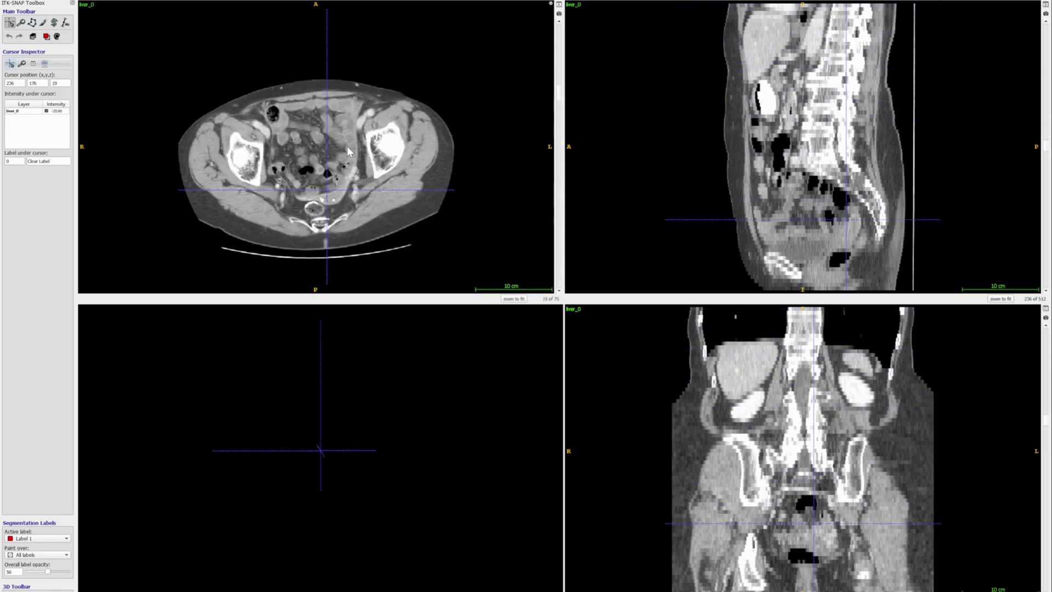
pyautogui.scroll(20, 348, 152)
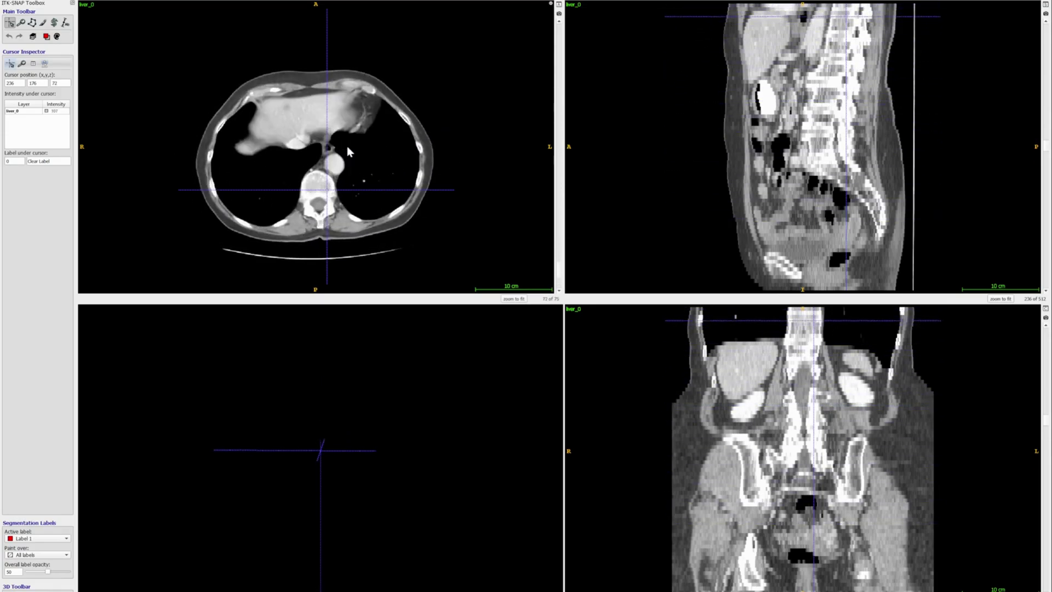
pyautogui.scroll(3, 349, 152)
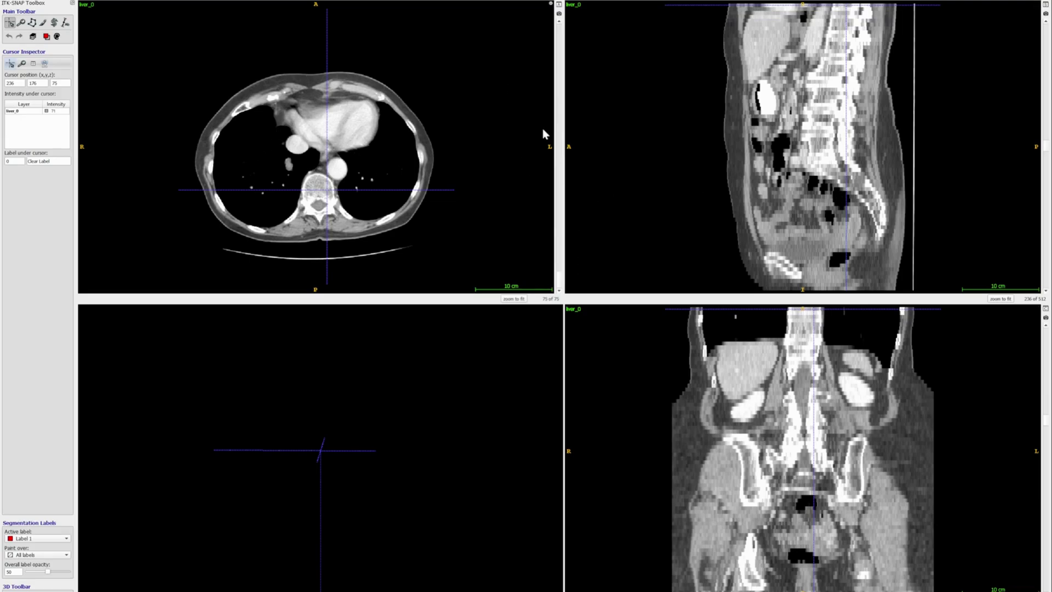
pyautogui.scroll(-13, 548, 274)
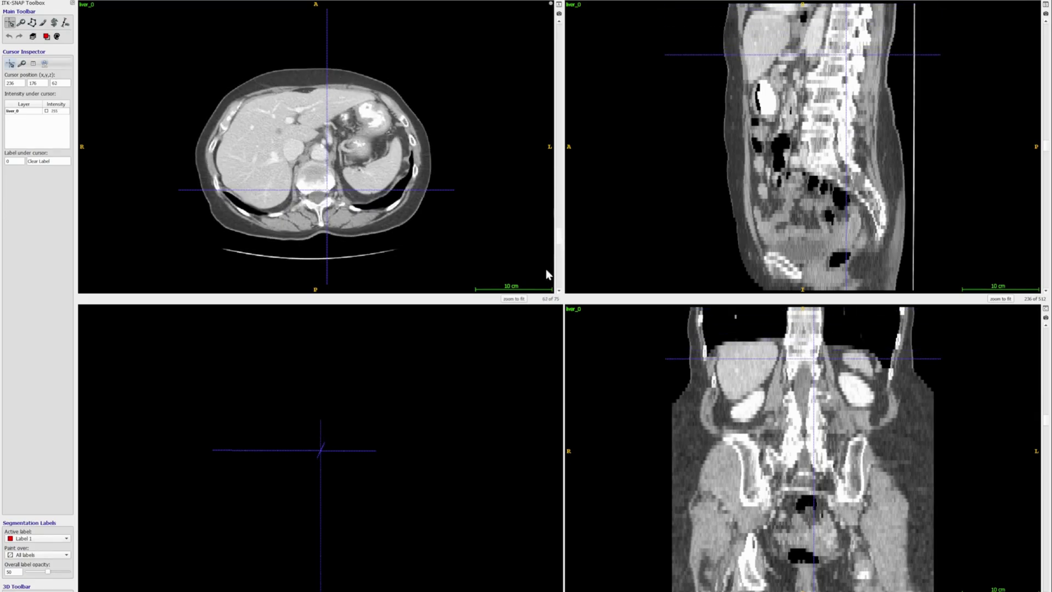
pyautogui.scroll(-4, 561, 220)
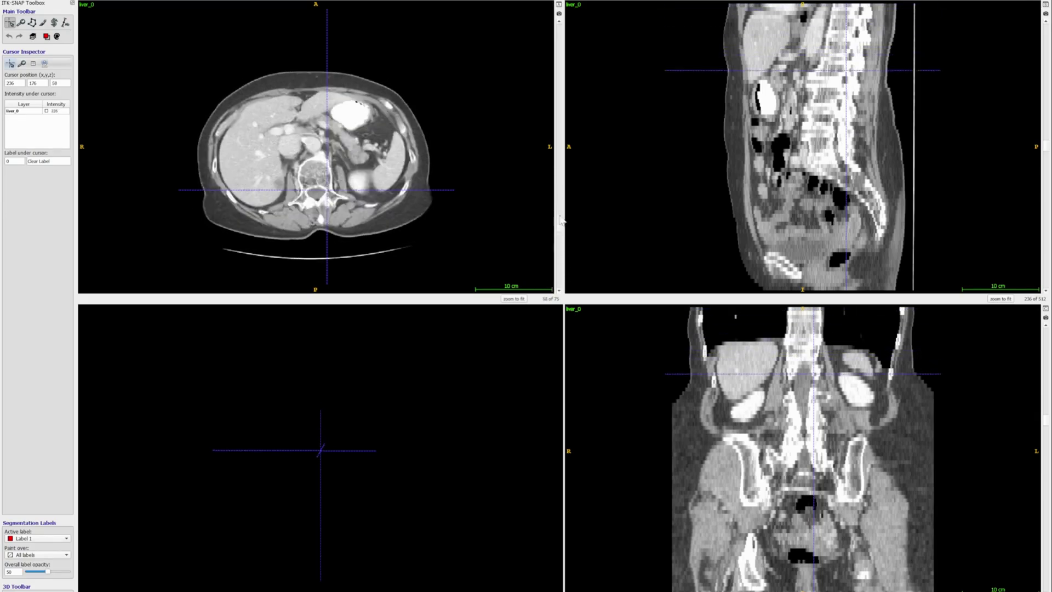
pyautogui.moveTo(561, 220); pyautogui.dragTo(535, 10)
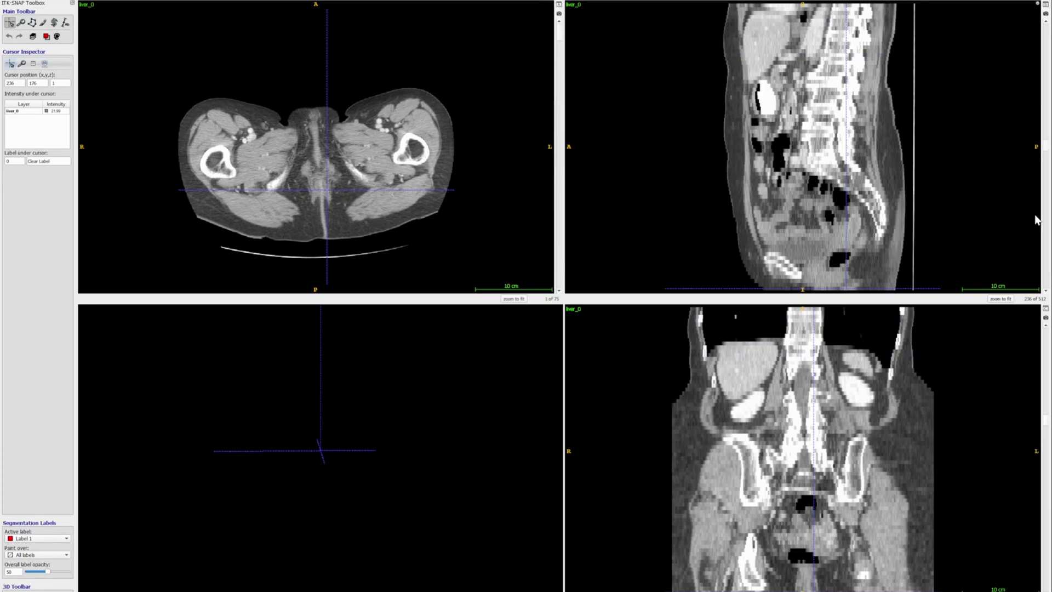
pyautogui.moveTo(1046, 147); pyautogui.dragTo(1047, 3)
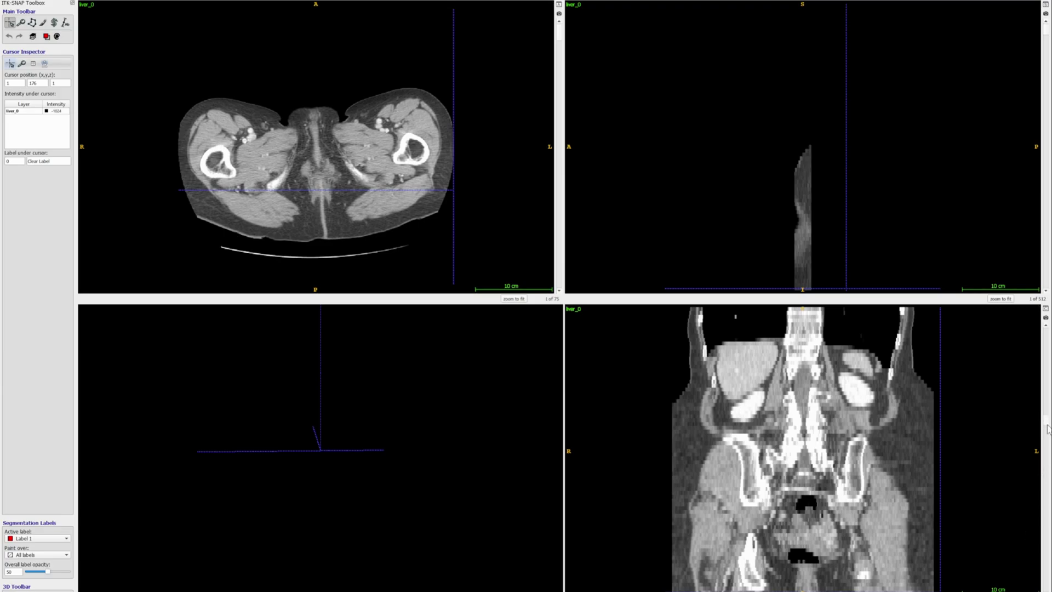
# Move the coronal view to its first empty slice, then to a posterior spine-and-pelvis slice
pyautogui.scroll(-1, 1048, 429)
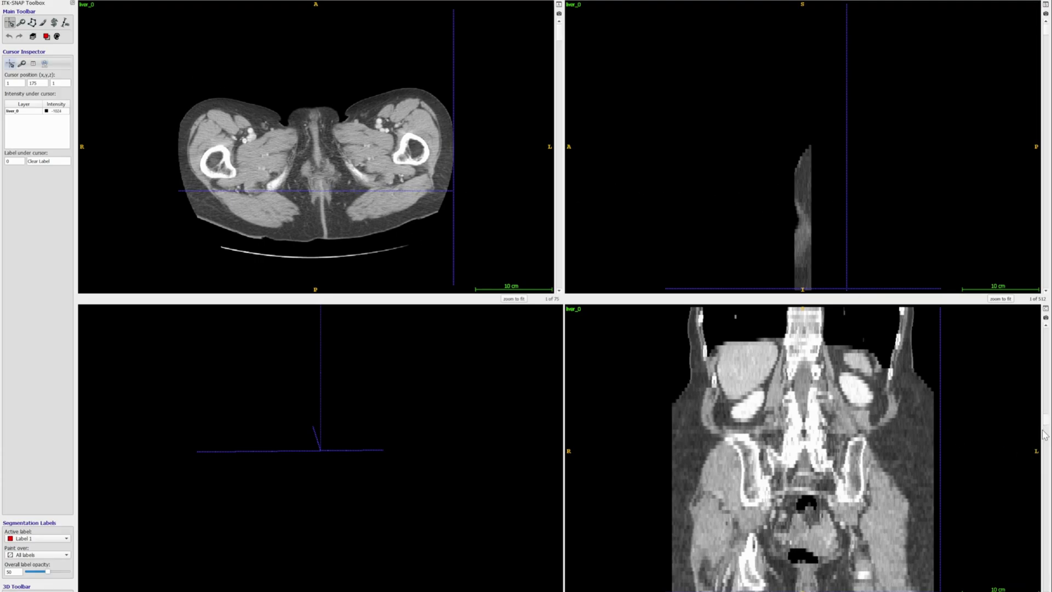
pyautogui.moveTo(1048, 422); pyautogui.dragTo(1036, 282)
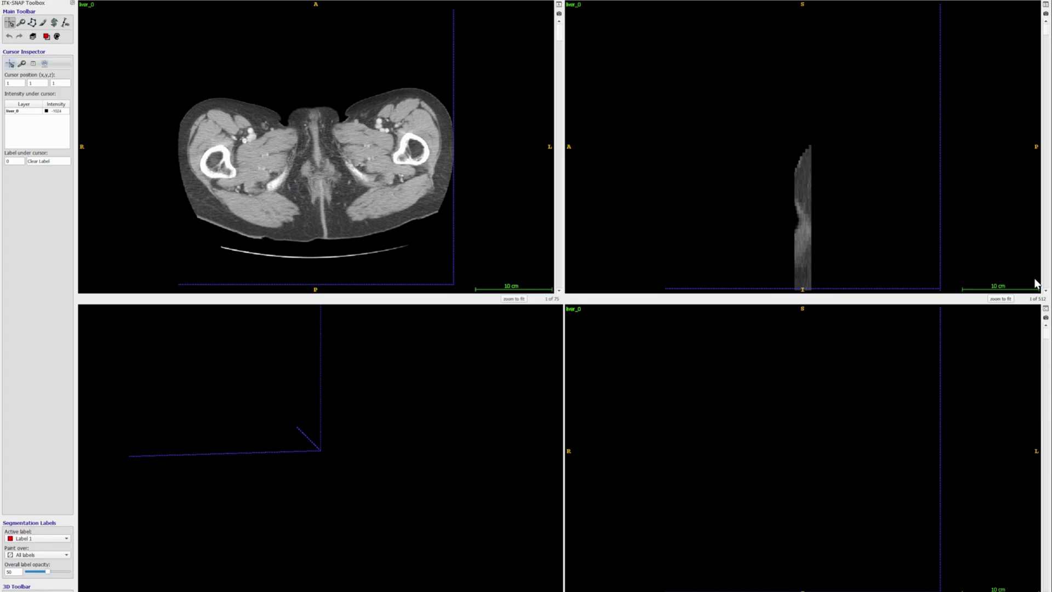
pyautogui.moveTo(1046, 331); pyautogui.dragTo(1037, 408)
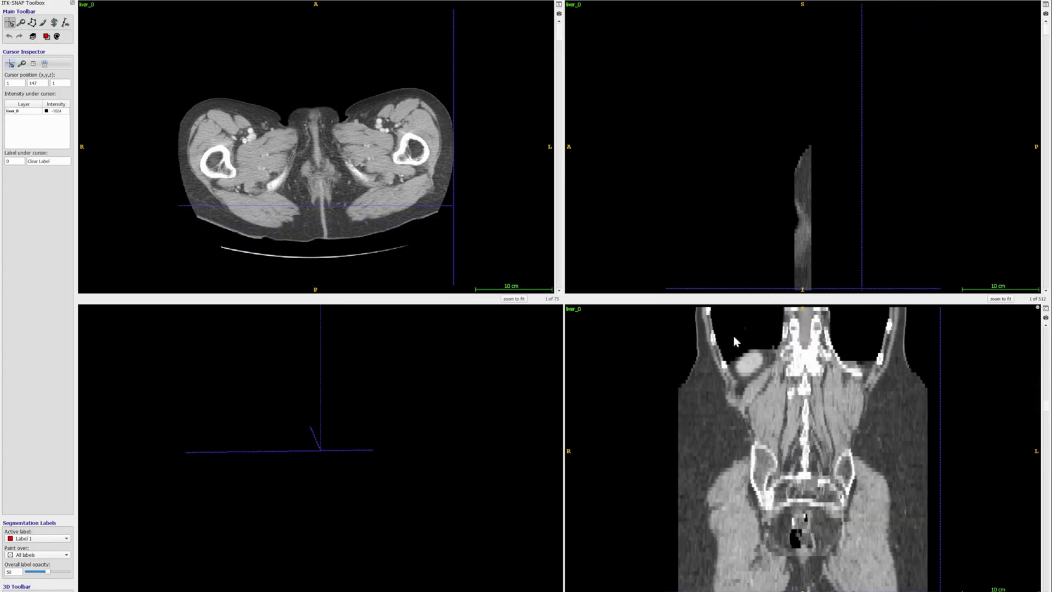
# Browse the axial view to slice 50 of 75 at kidney level
pyautogui.scroll(15, 422, 158)
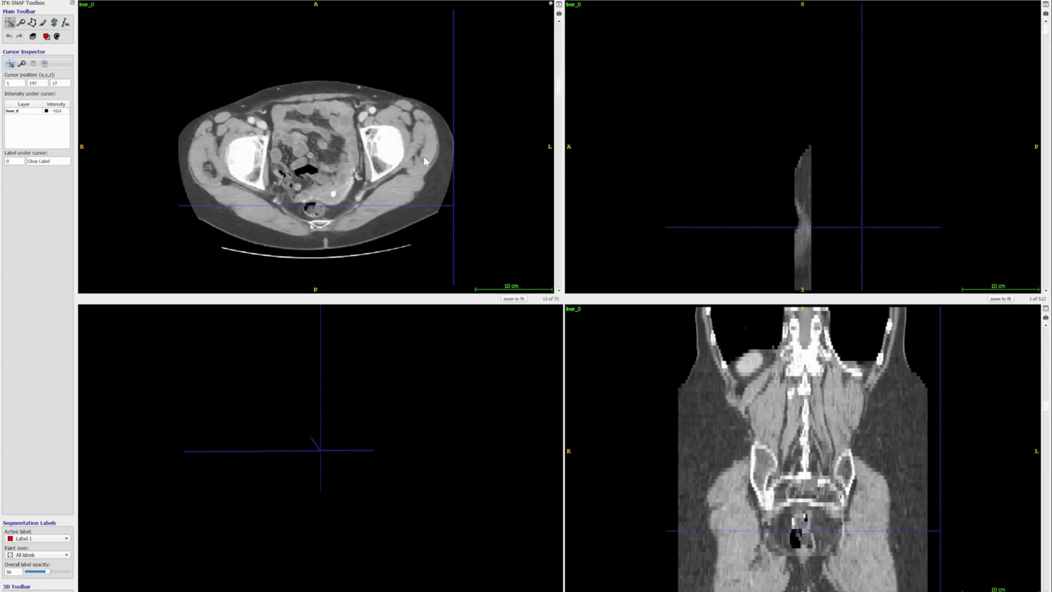
pyautogui.scroll(-10, 419, 163)
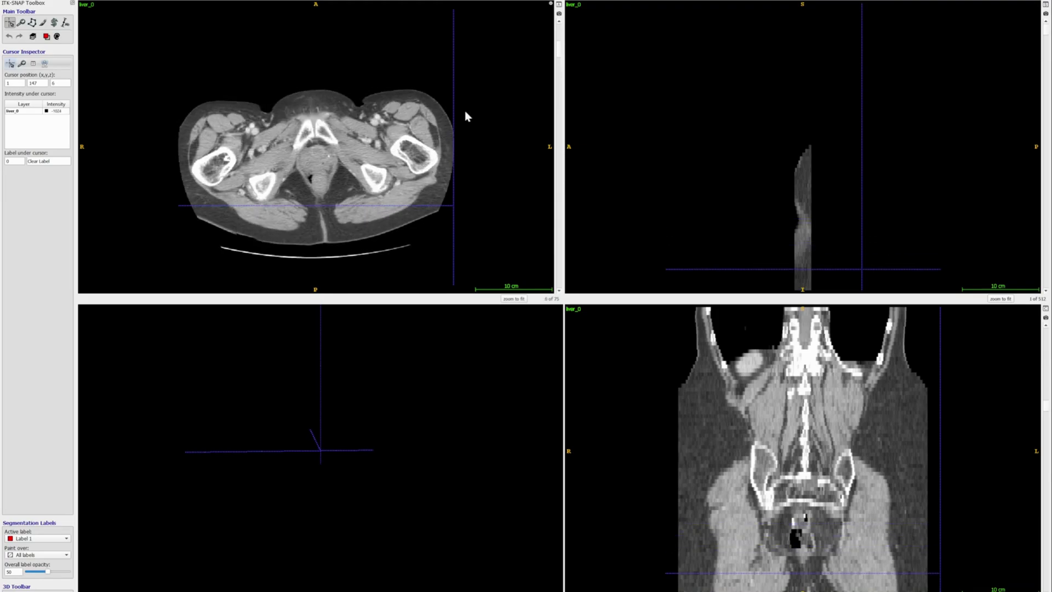
pyautogui.moveTo(563, 46); pyautogui.dragTo(571, 197)
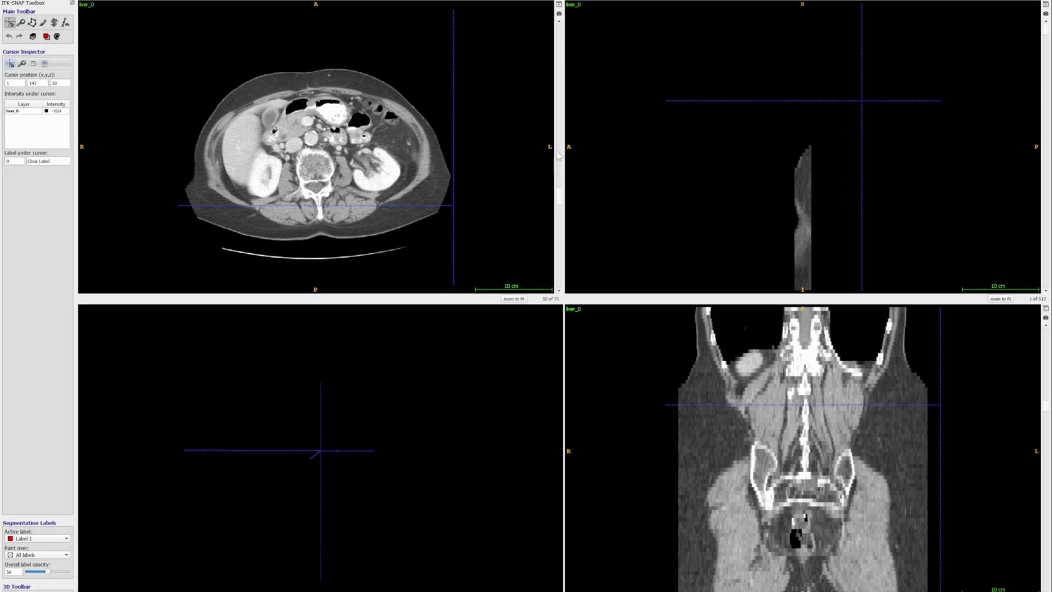
# Browse the axial view up to the top slice, 75 of 75, showing heart and lungs
pyautogui.scroll(-6, 560, 197)
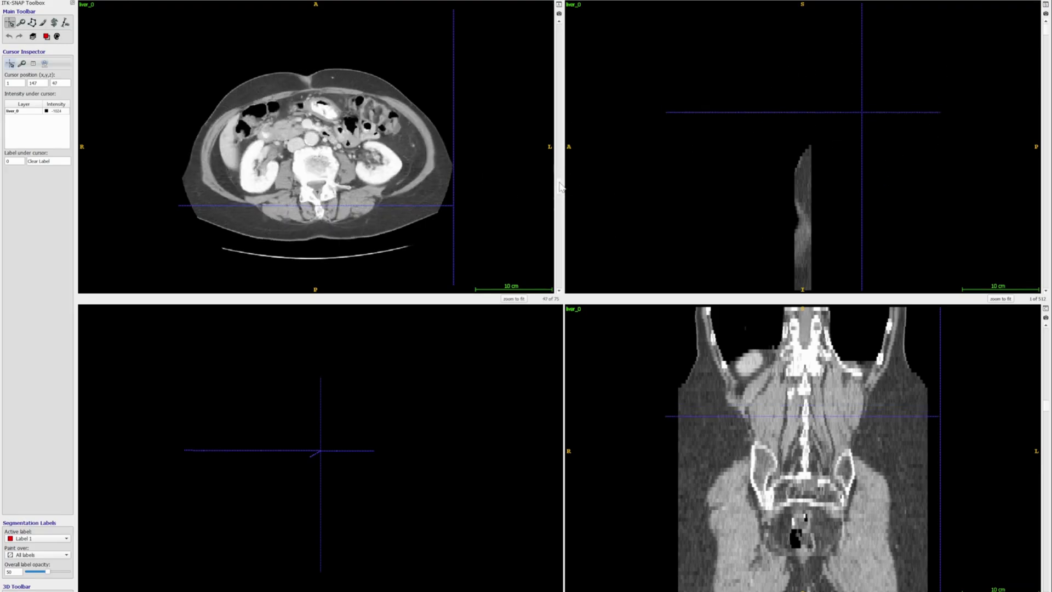
pyautogui.scroll(1, 561, 178)
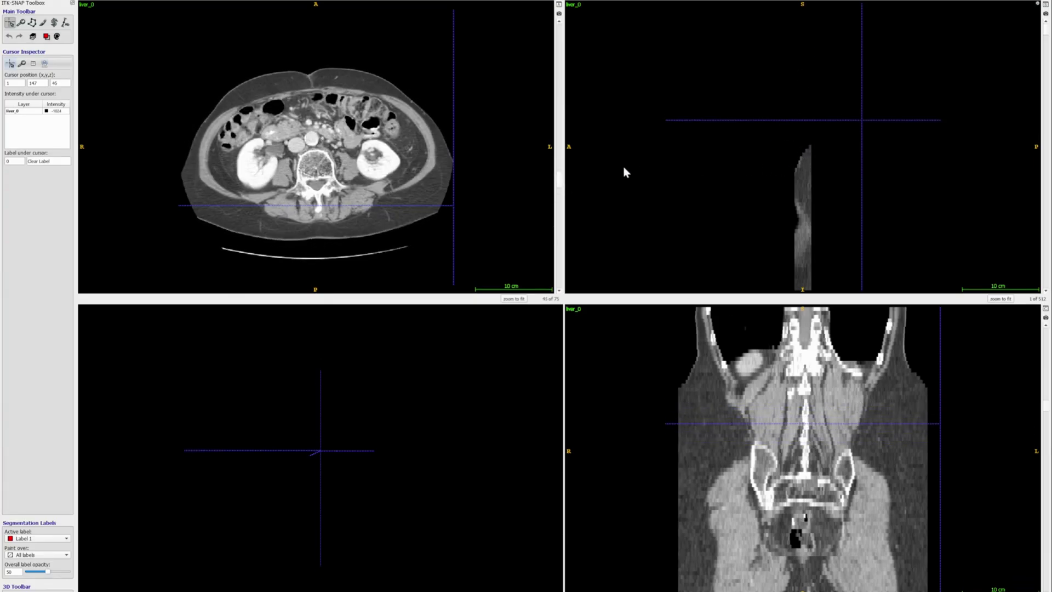
pyautogui.moveTo(560, 178)
pyautogui.mouseDown()
pyautogui.moveTo(566, 84)
pyautogui.moveTo(562, 194)
pyautogui.mouseUp()
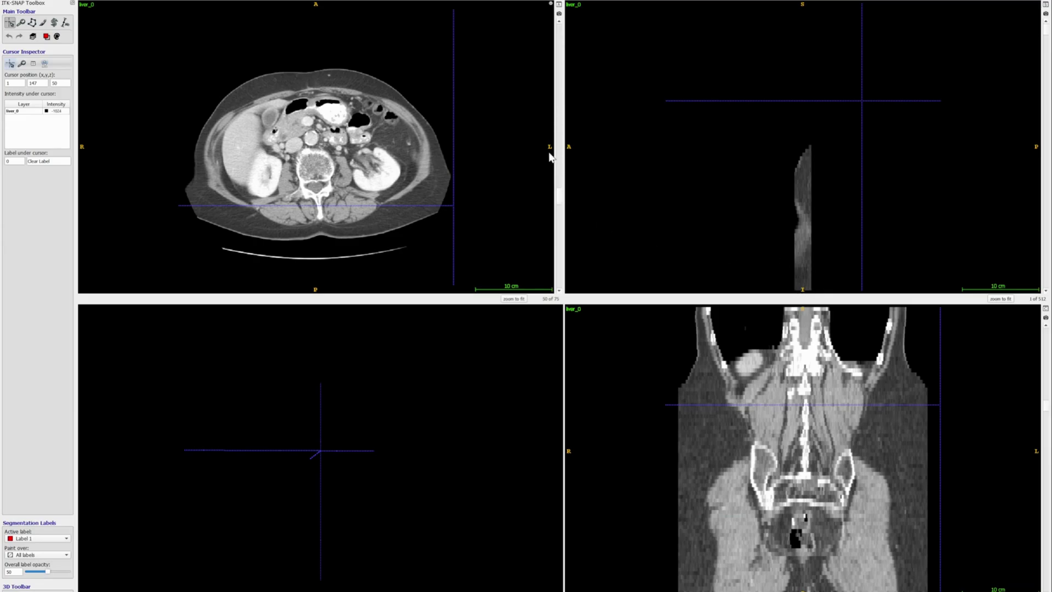
pyautogui.scroll(5, 553, 160)
pyautogui.scroll(4, 553, 160)
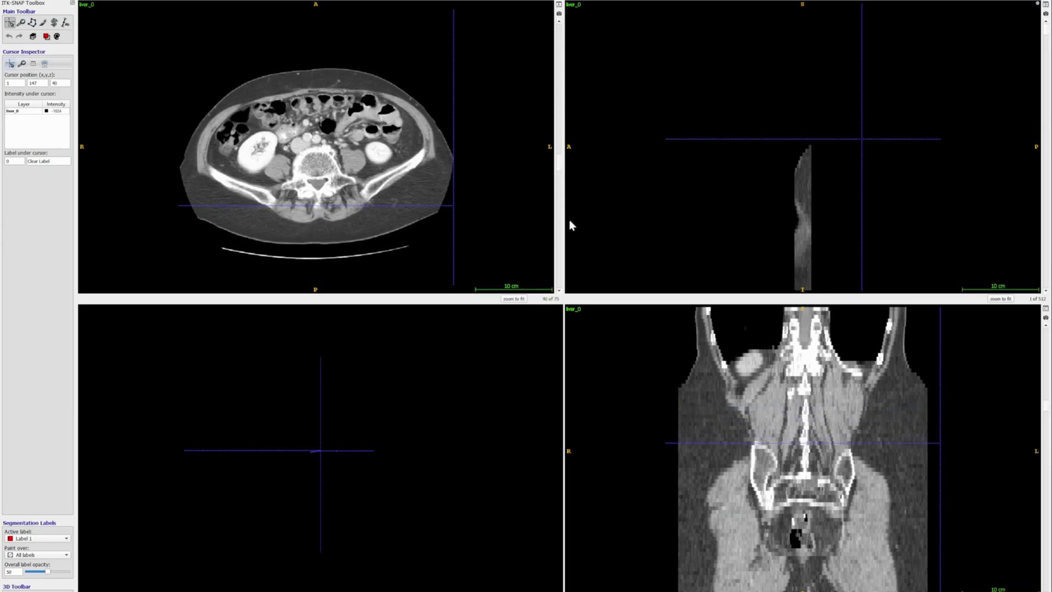
pyautogui.scroll(3, 562, 159)
pyautogui.moveTo(562, 159); pyautogui.dragTo(563, 22)
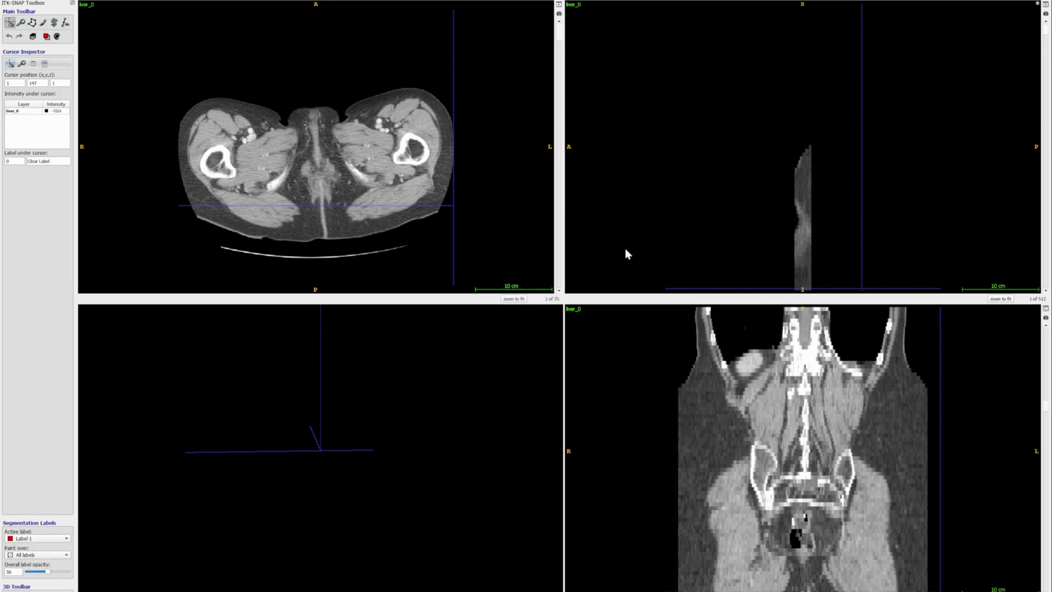
pyautogui.moveTo(559, 34); pyautogui.dragTo(559, 287)
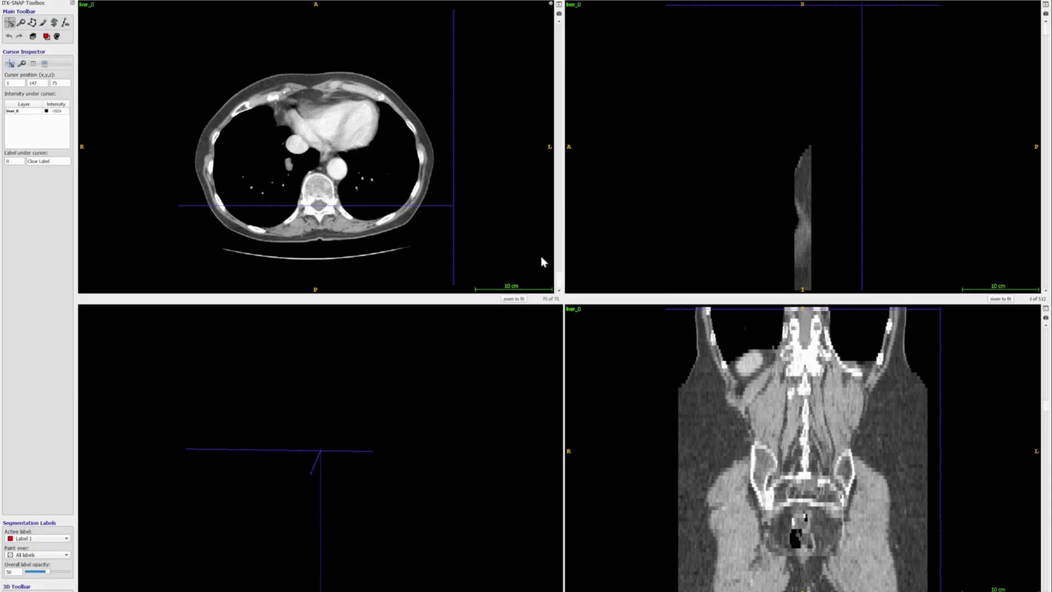
# Bring the sagittal view to slice 423 of 512 through the abdomen
pyautogui.moveTo(559, 277)
pyautogui.mouseDown()
pyautogui.moveTo(540, 146)
pyautogui.moveTo(567, 20)
pyautogui.moveTo(578, 252)
pyautogui.moveTo(569, 276)
pyautogui.mouseUp()
pyautogui.moveTo(1046, 36); pyautogui.dragTo(1044, 77)
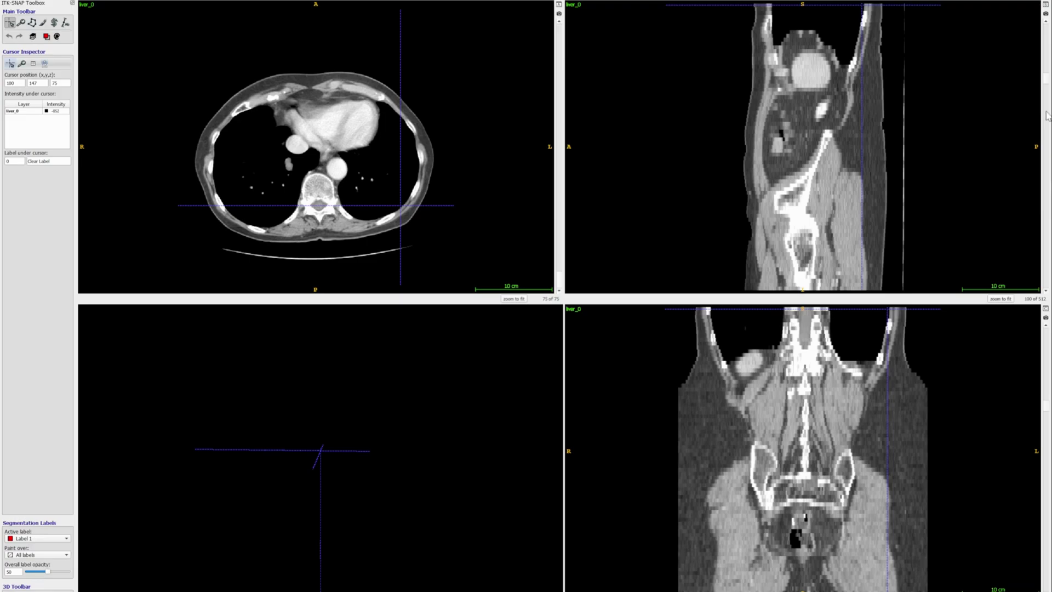
pyautogui.moveTo(1045, 81); pyautogui.dragTo(1046, 28)
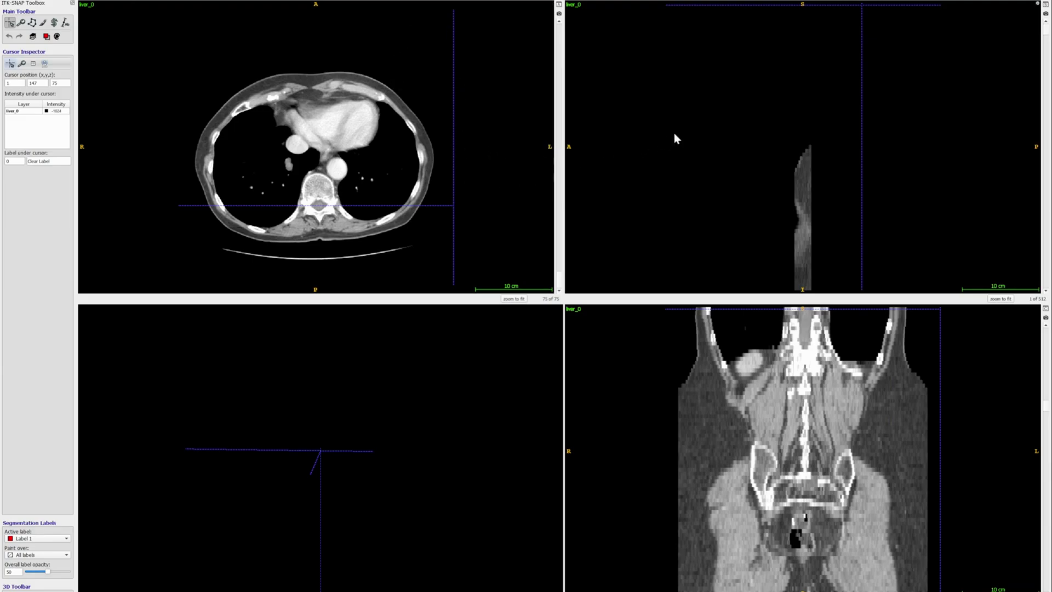
pyautogui.moveTo(1047, 36); pyautogui.dragTo(1047, 294)
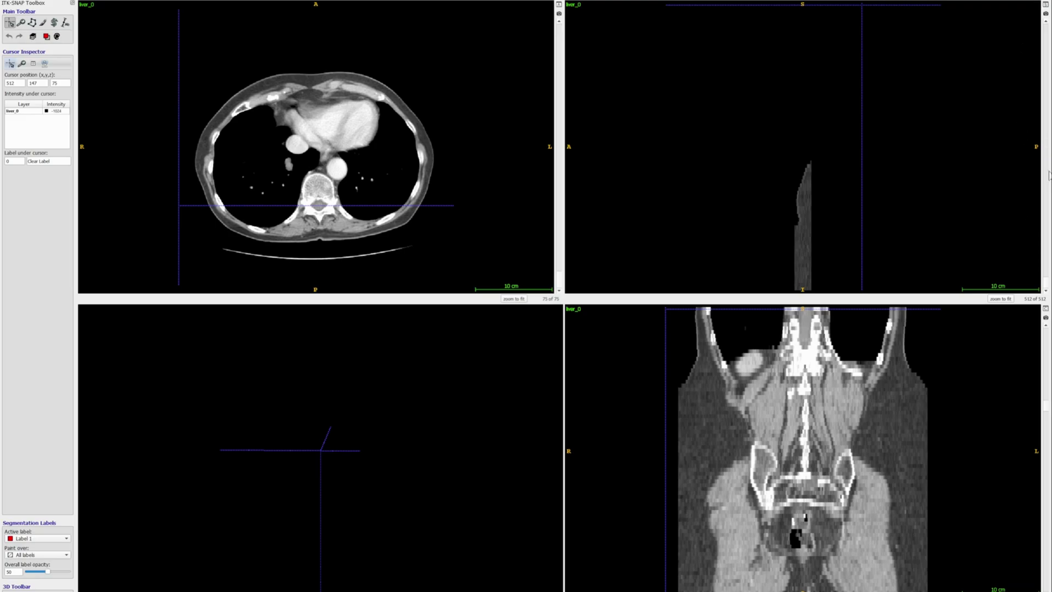
# Scroll the coronal view to a slice through the liver, spine, kidneys and pelvis
pyautogui.scroll(-20, 1029, 186)
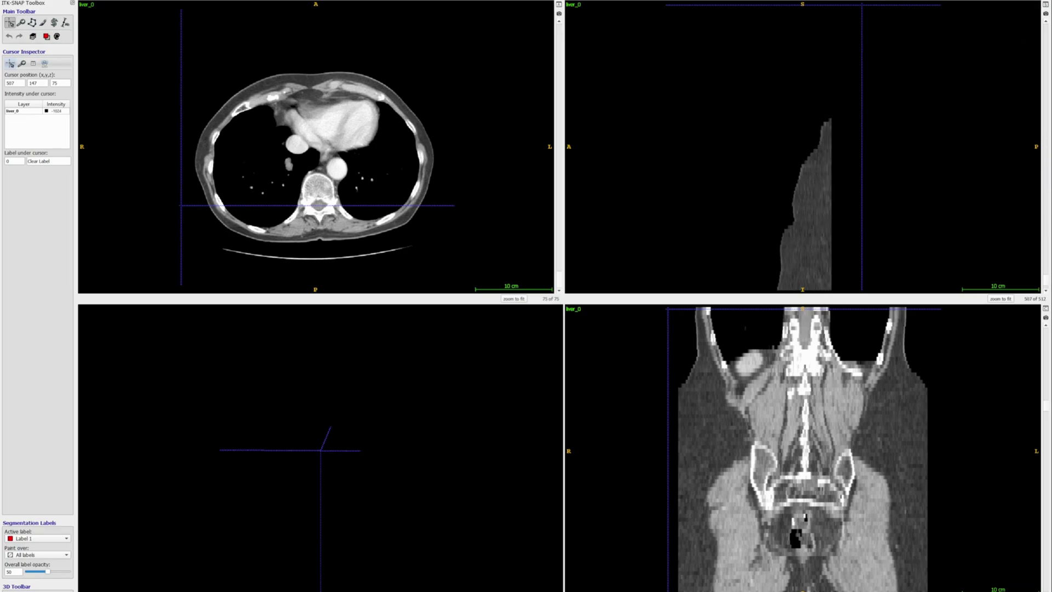
pyautogui.scroll(-20, 850, 161)
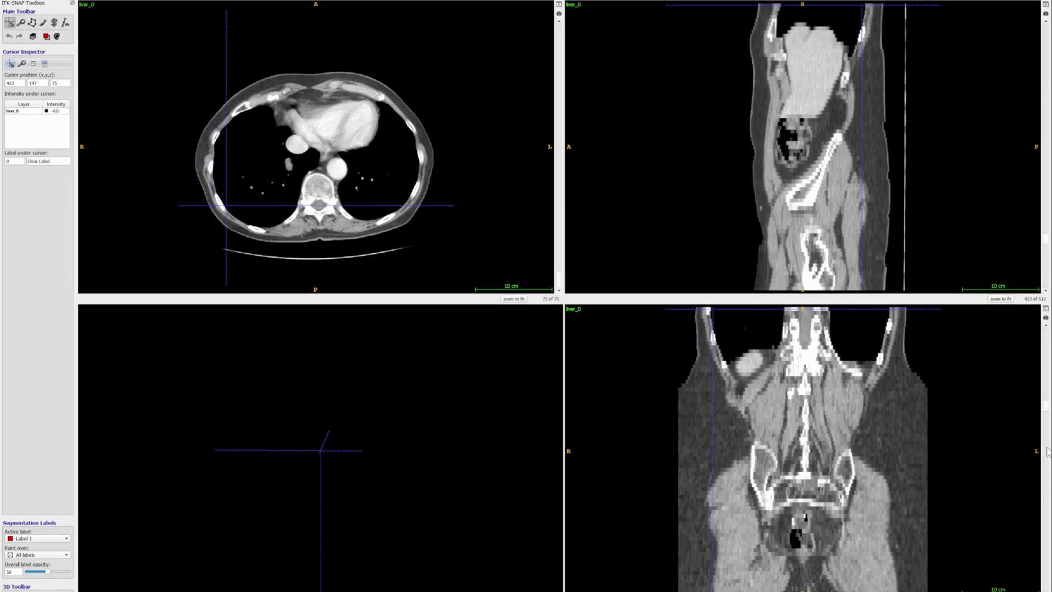
pyautogui.scroll(-5, 1041, 384)
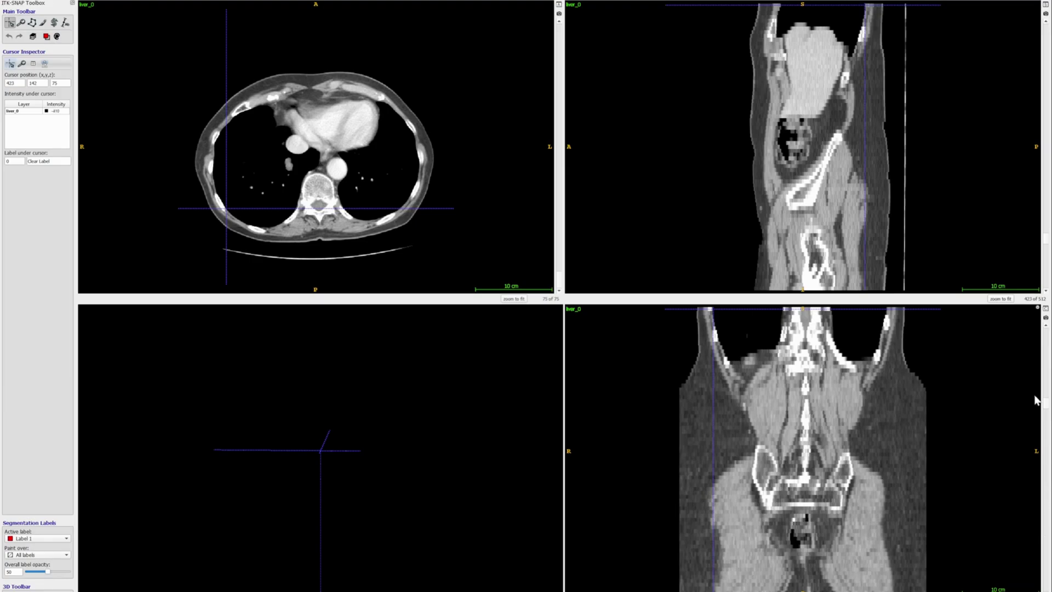
pyautogui.scroll(8, 1047, 413)
pyautogui.scroll(19, 1048, 412)
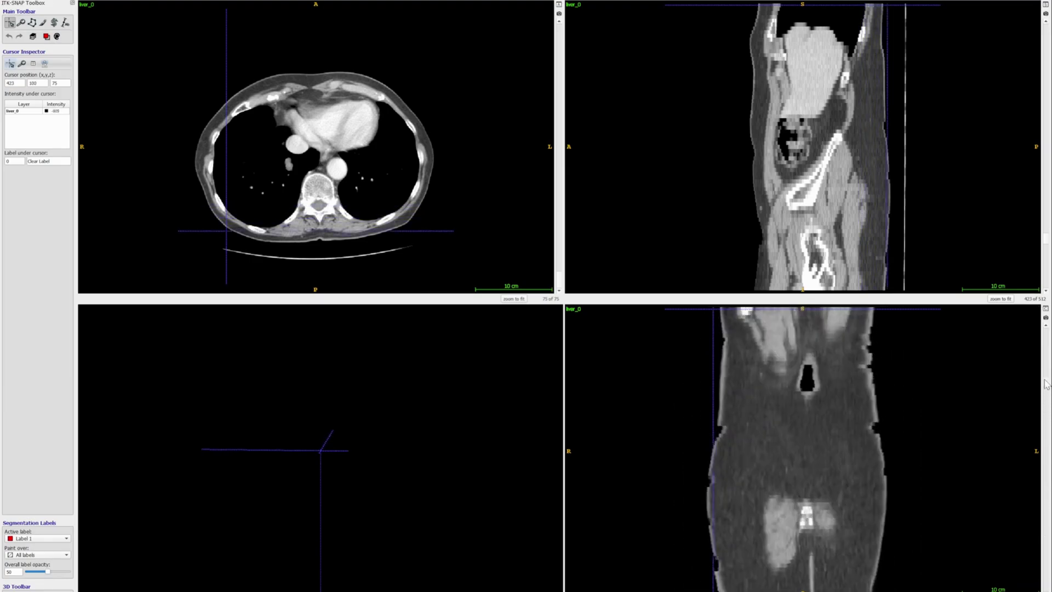
pyautogui.scroll(1, 1047, 421)
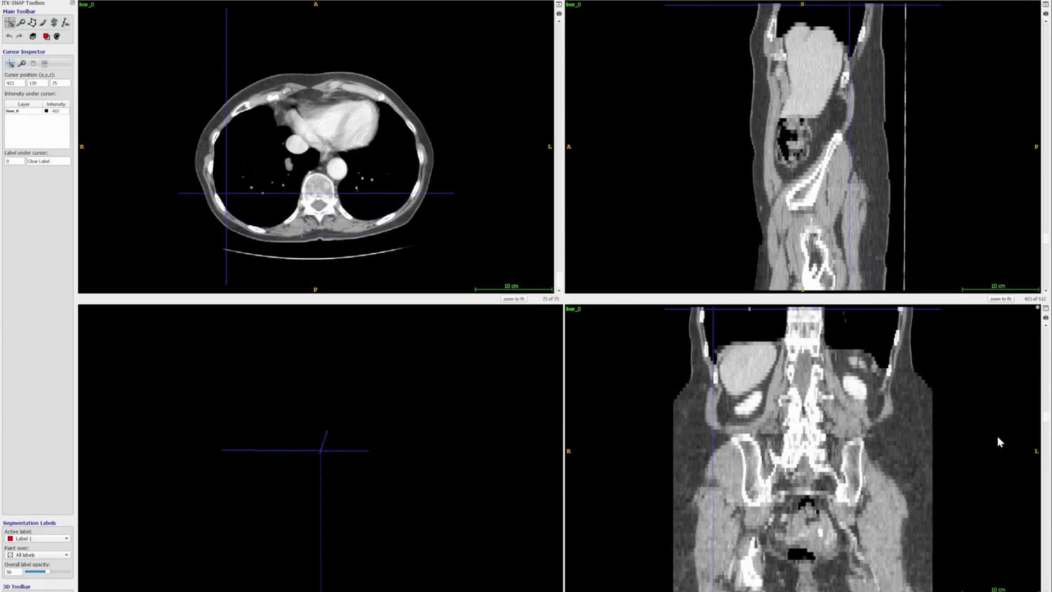
# Move the coronal view to its first, front-edge slice, which is empty black
pyautogui.moveTo(1047, 422); pyautogui.dragTo(1047, 323)
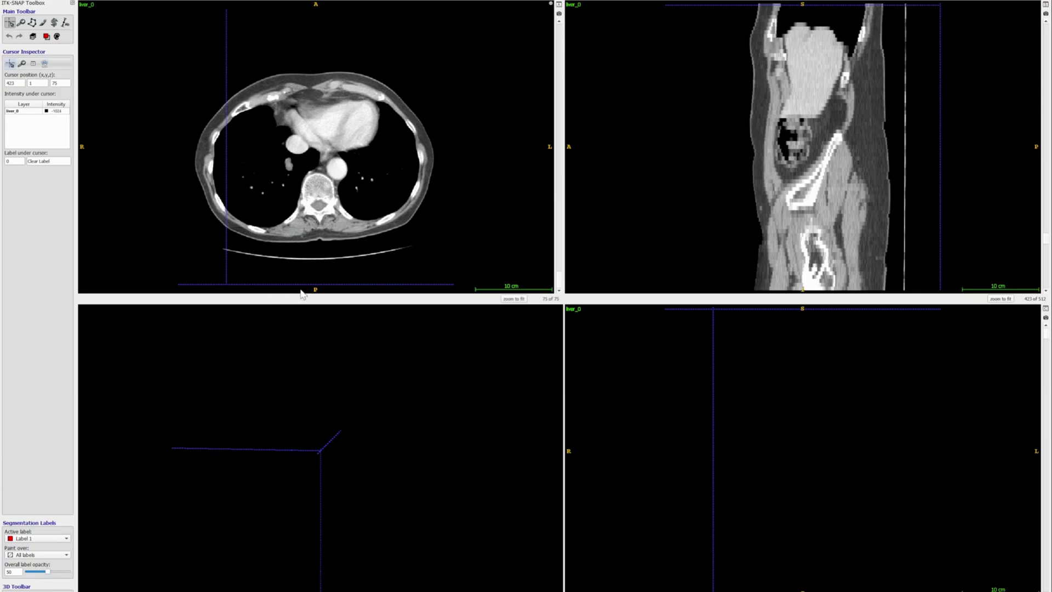
pyautogui.moveTo(1045, 337); pyautogui.dragTo(1033, 574)
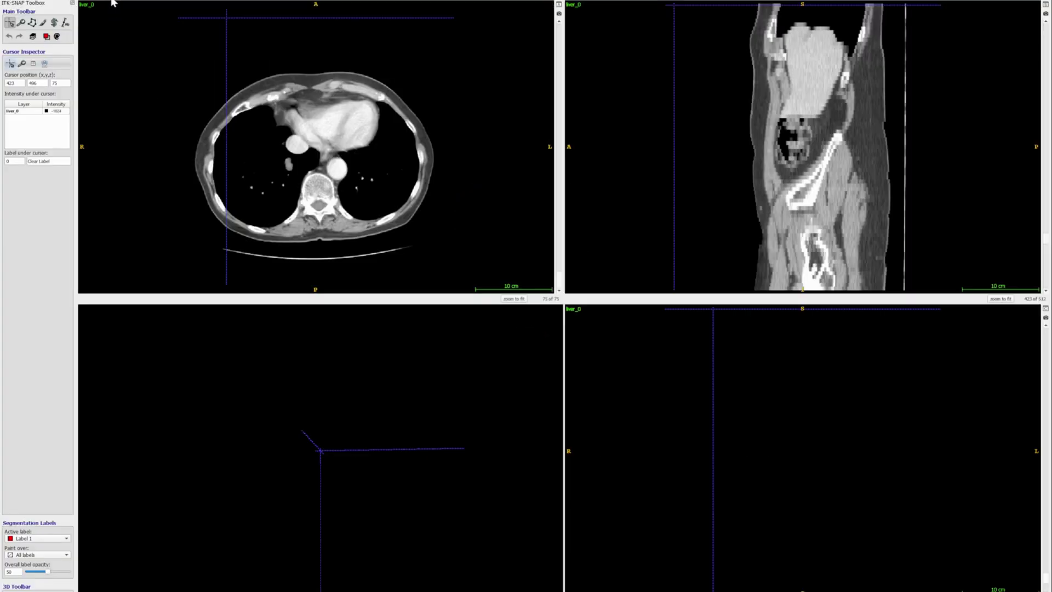
# Open Tools > Reorient Image and move the dialog down-left over the axial view
pyautogui.click(114, 2)
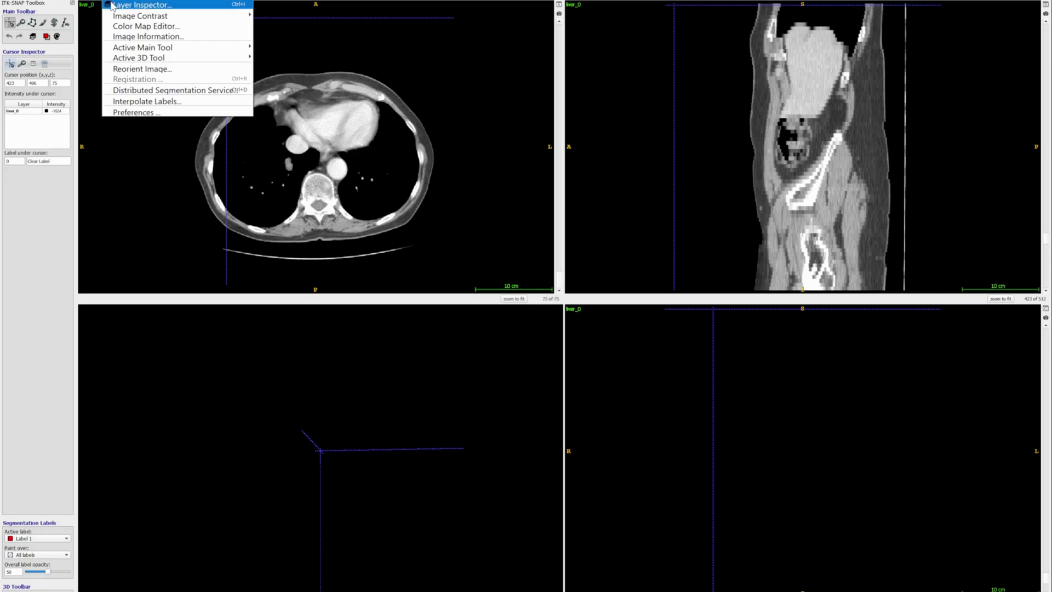
pyautogui.click(143, 69)
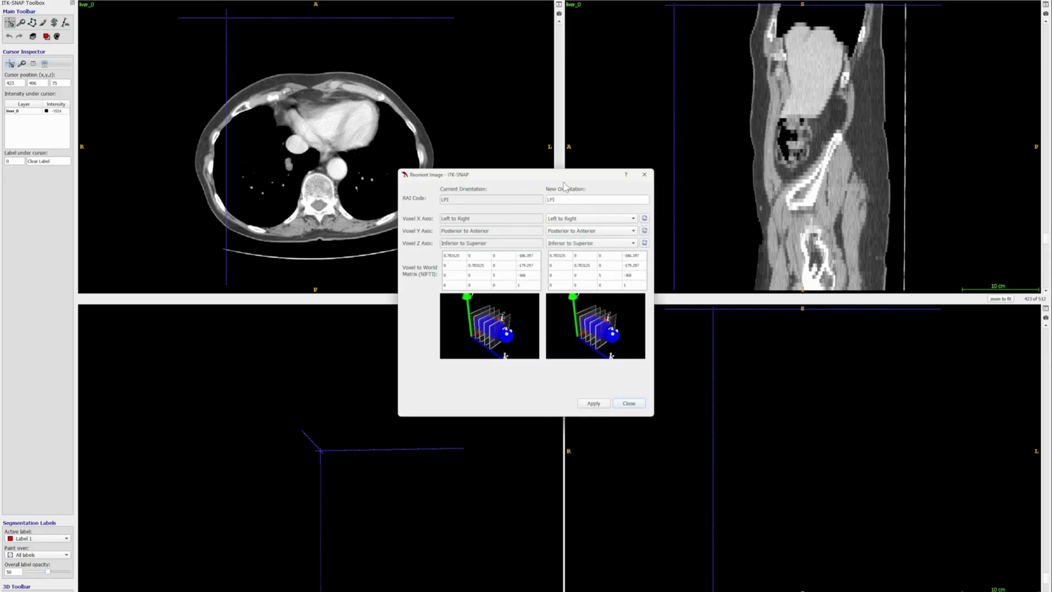
pyautogui.moveTo(564, 178); pyautogui.dragTo(409, 269)
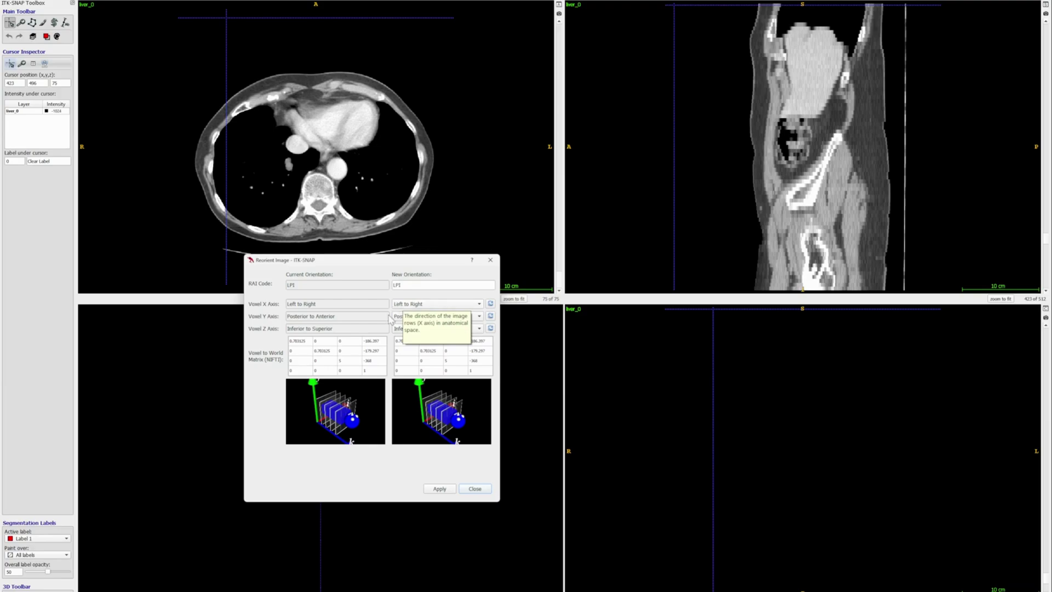
# Set new voxel axes Right-Left, Anterior-Posterior, Superior-Inferior and apply the reorientation
pyautogui.click(416, 306)
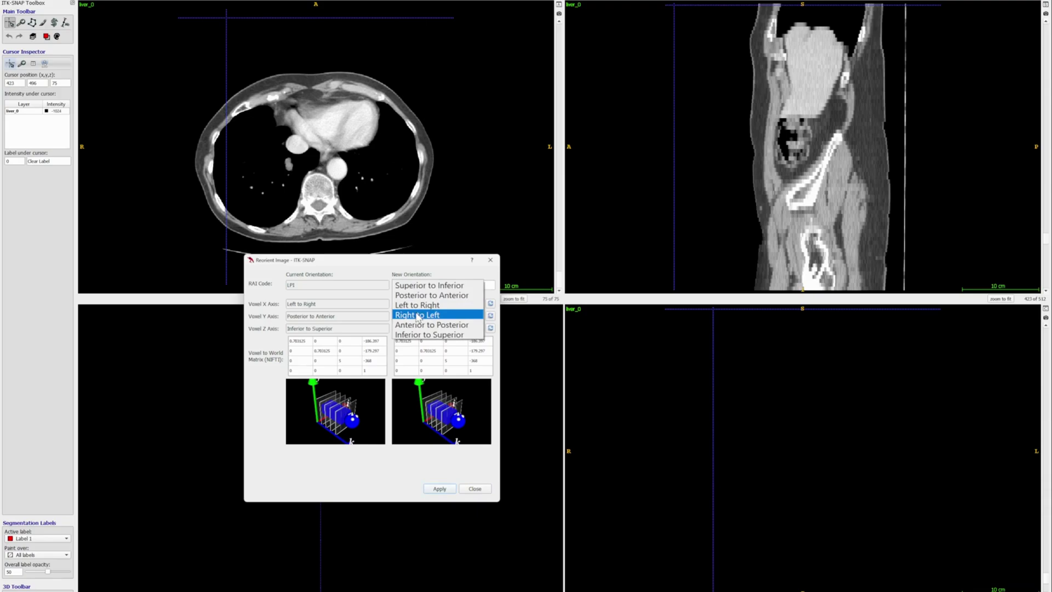
pyautogui.click(418, 315)
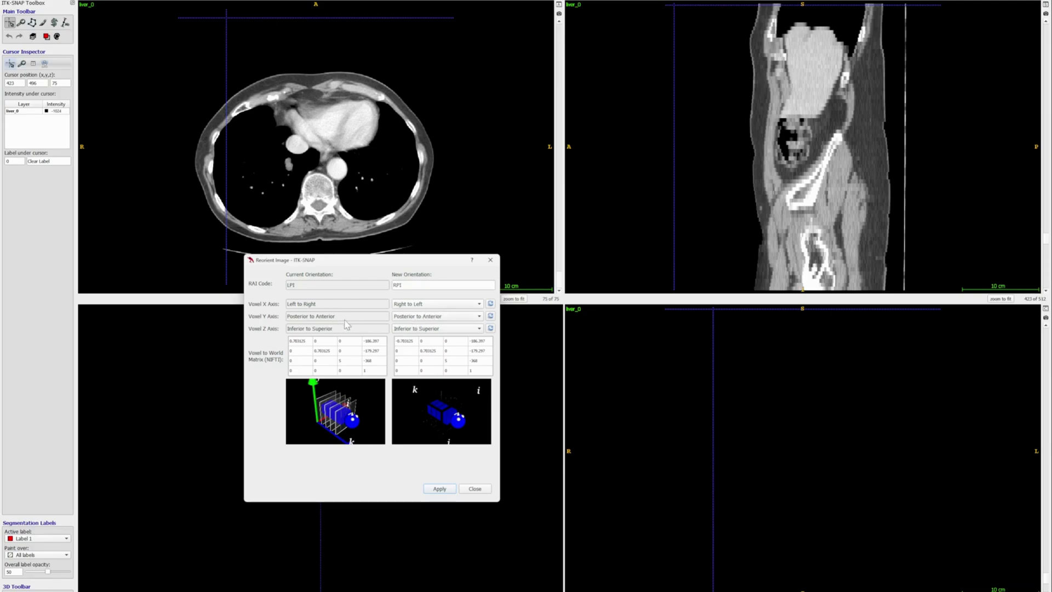
pyautogui.click(407, 318)
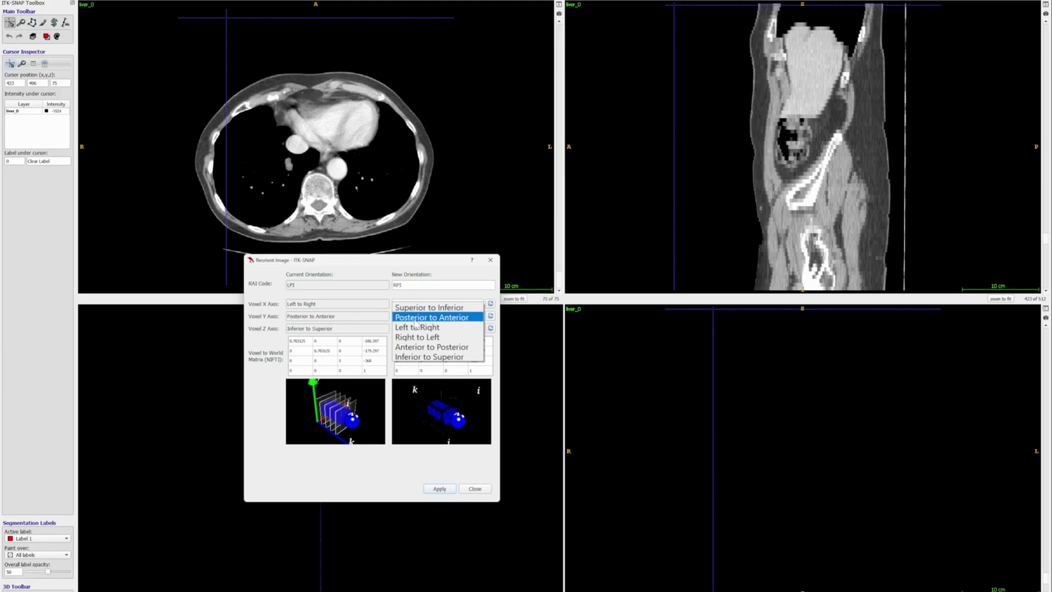
pyautogui.click(438, 347)
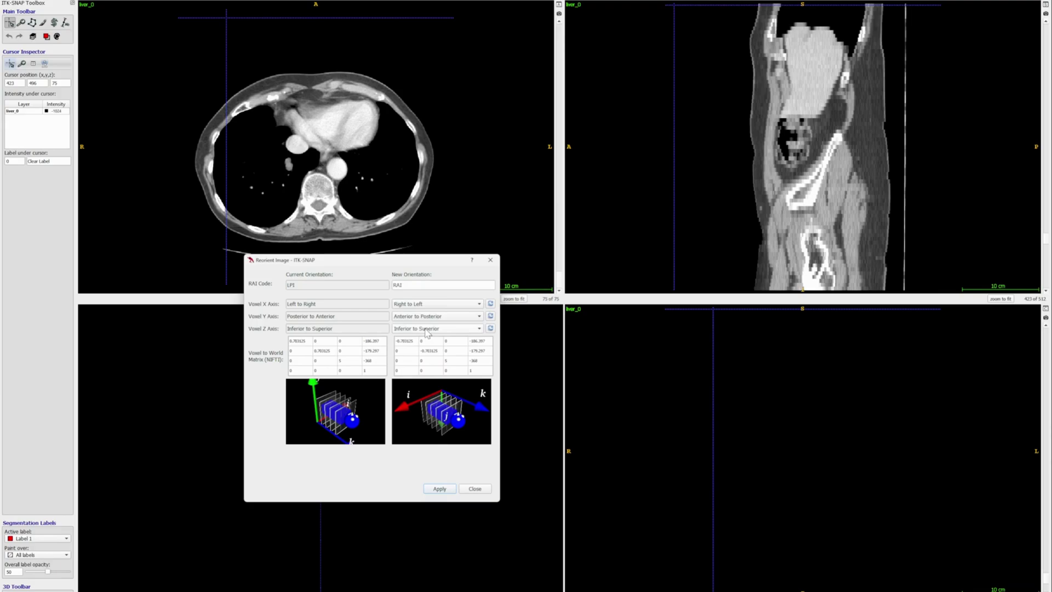
pyautogui.click(427, 328)
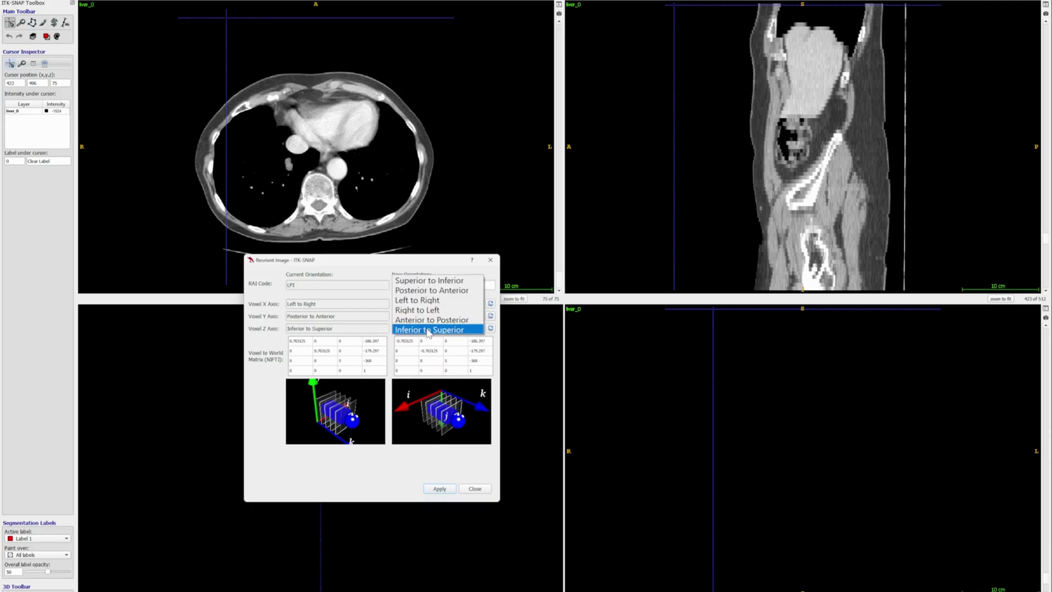
pyautogui.click(437, 285)
pyautogui.click(440, 488)
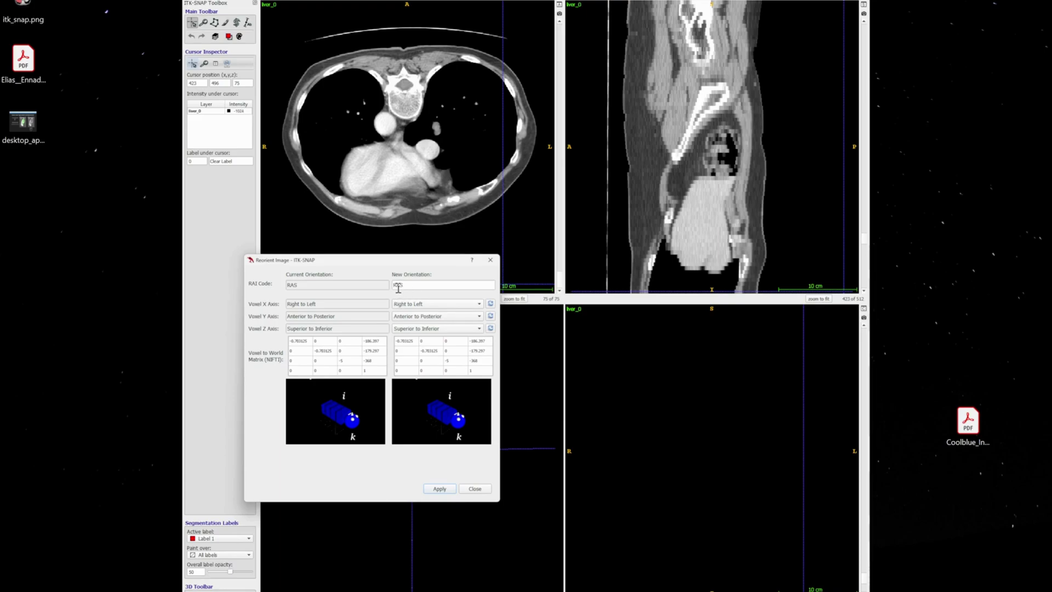
# Change Voxel X to Superior to Inferior and Voxel Z to Right to Left, then apply
pyautogui.moveTo(397, 286)
pyautogui.click(431, 306)
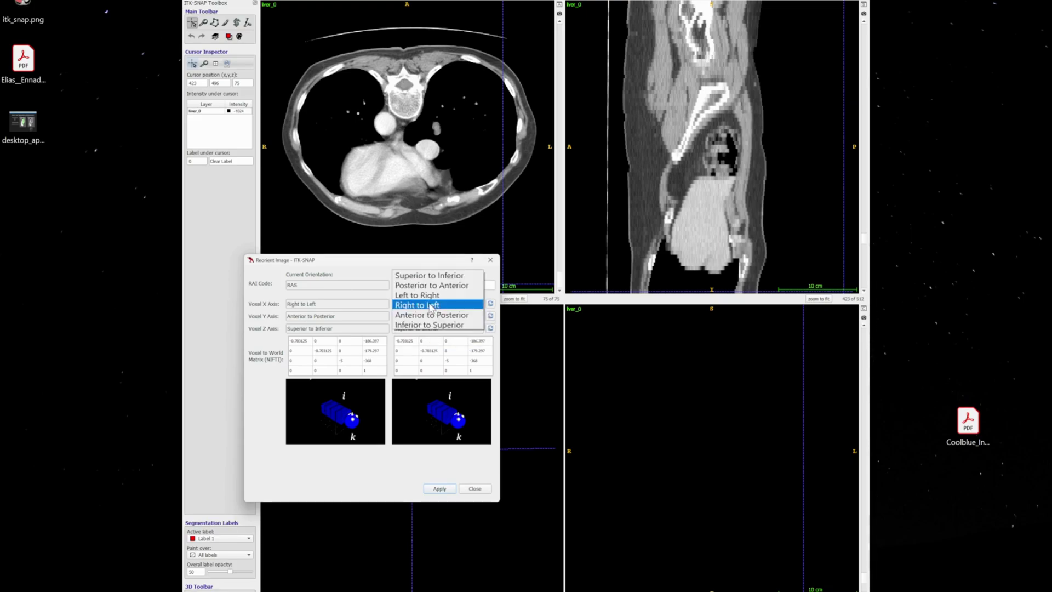
pyautogui.click(435, 277)
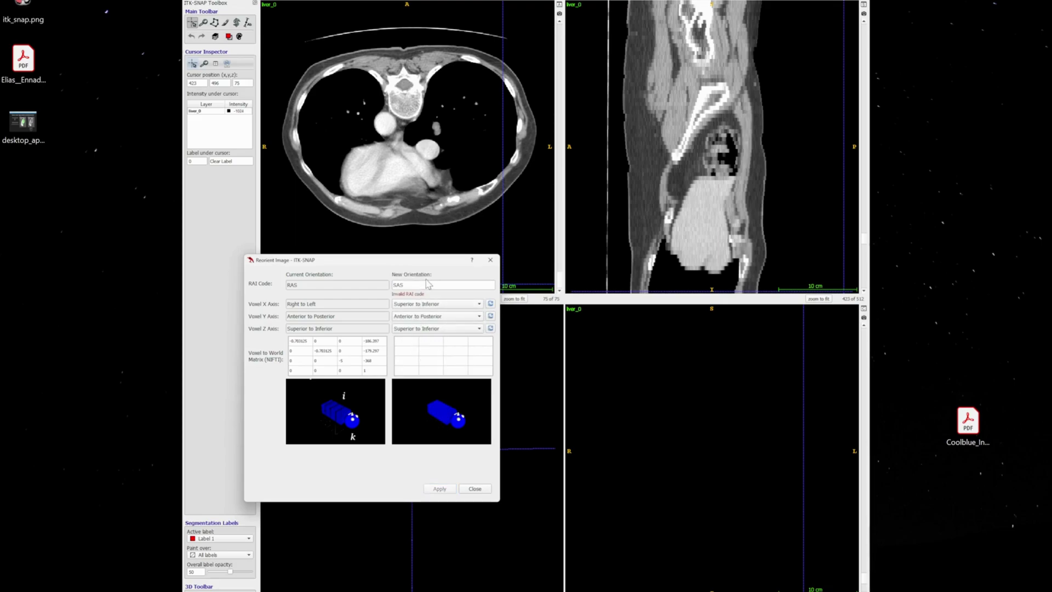
pyautogui.click(432, 330)
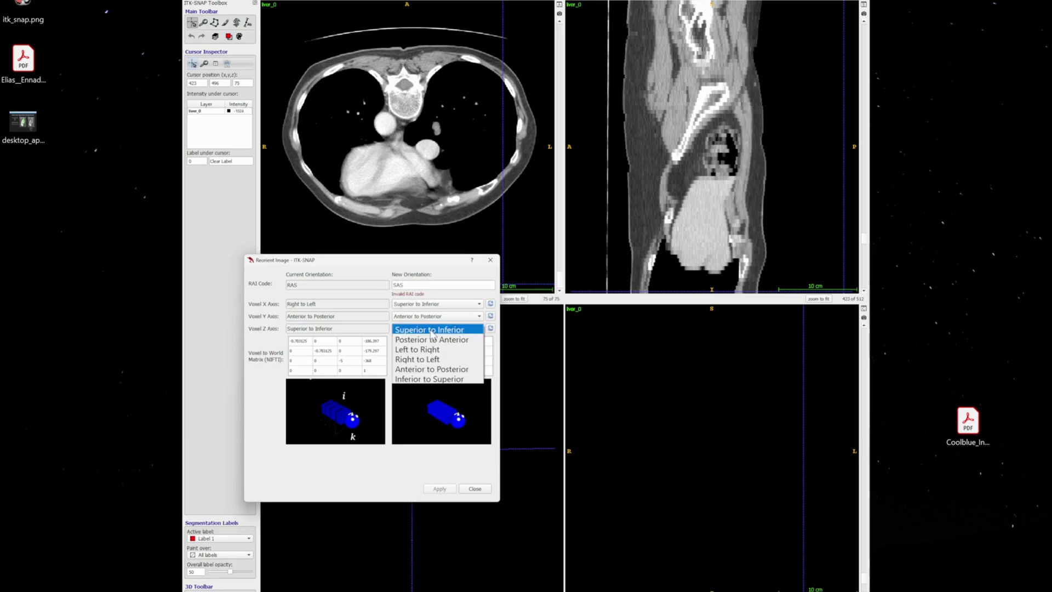
pyautogui.click(422, 359)
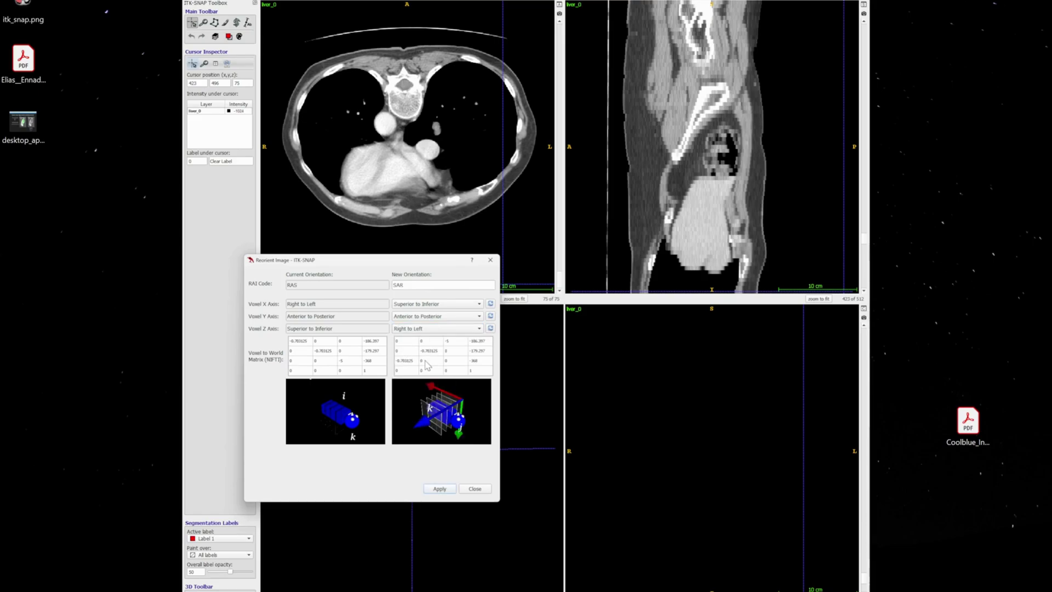
pyautogui.click(440, 488)
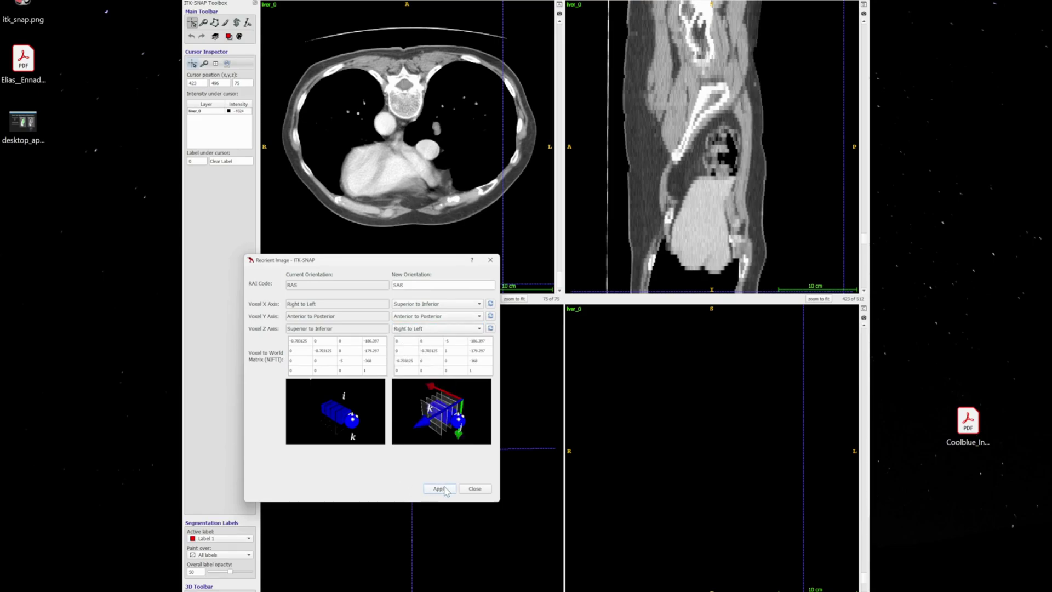